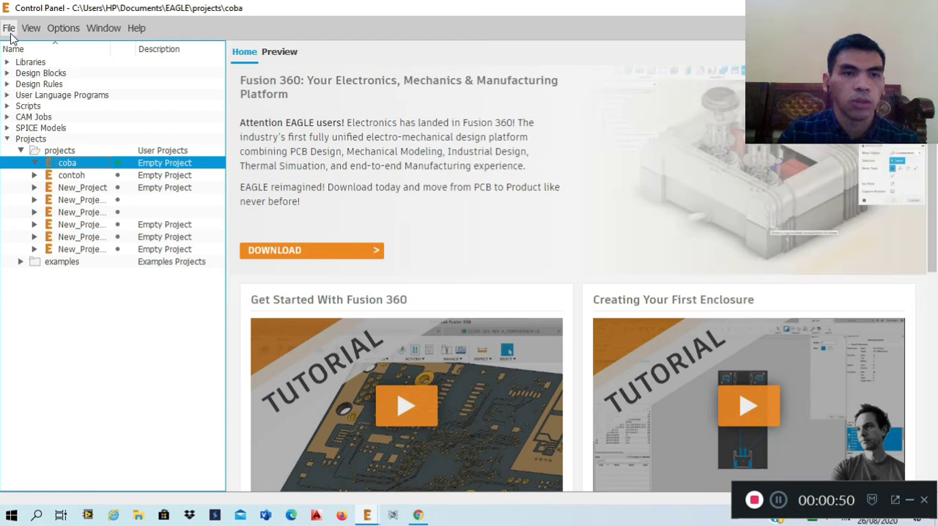
left_click(8, 30)
mouse_move(29, 46)
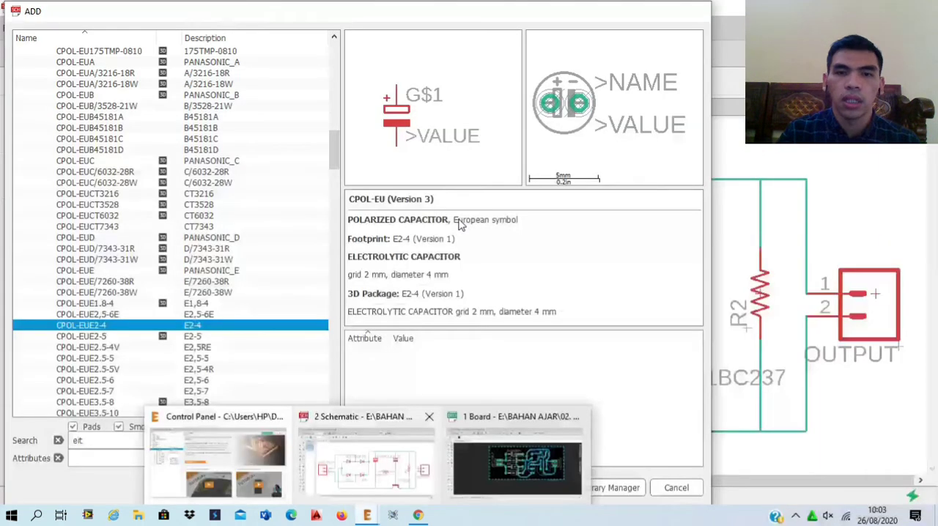
key("Escape")
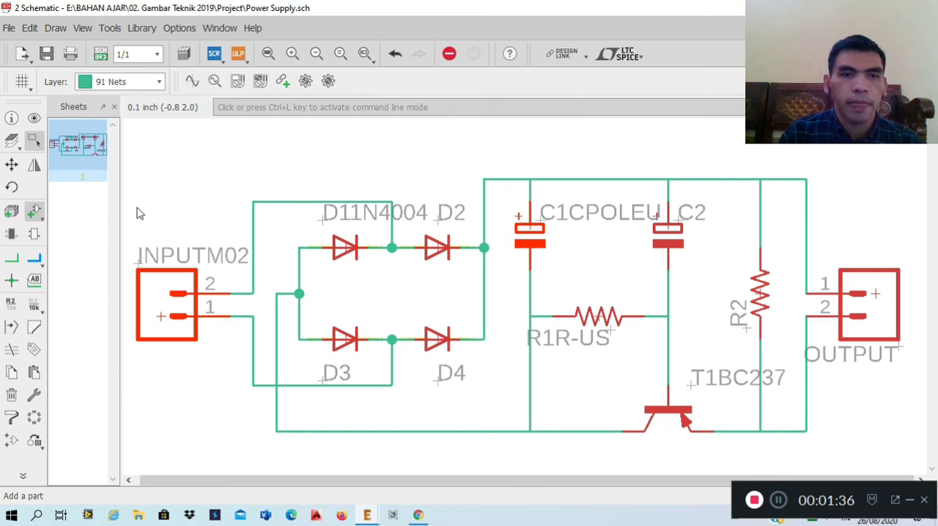
Search the part library for m02, examine the AMP quick connector M02, and leave without placing it.
left_click(34, 211)
left_click_drag(74, 444, 118, 418)
type("m0")
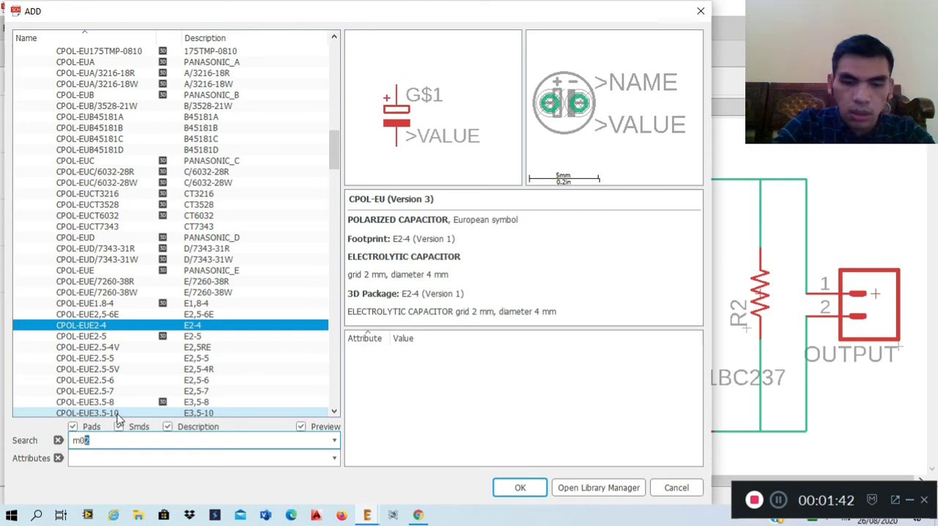
type("2")
key("Return")
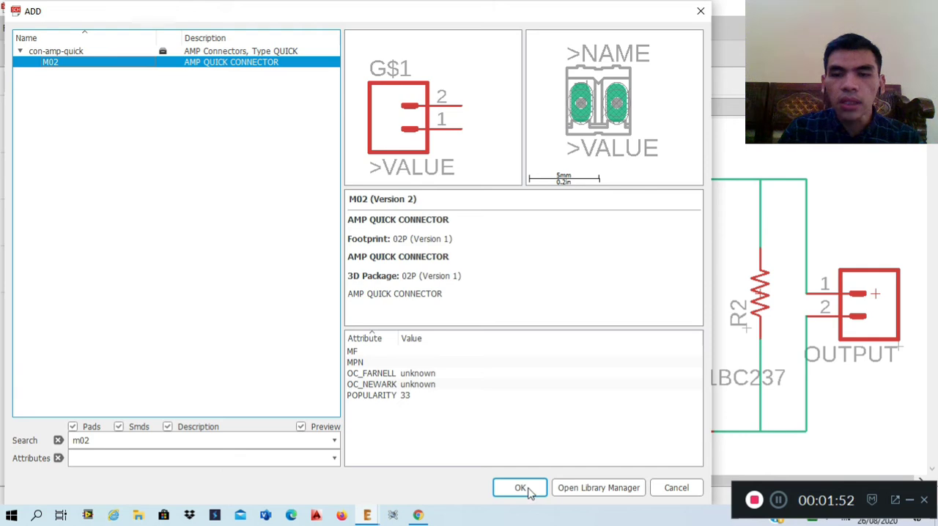
left_click(691, 489)
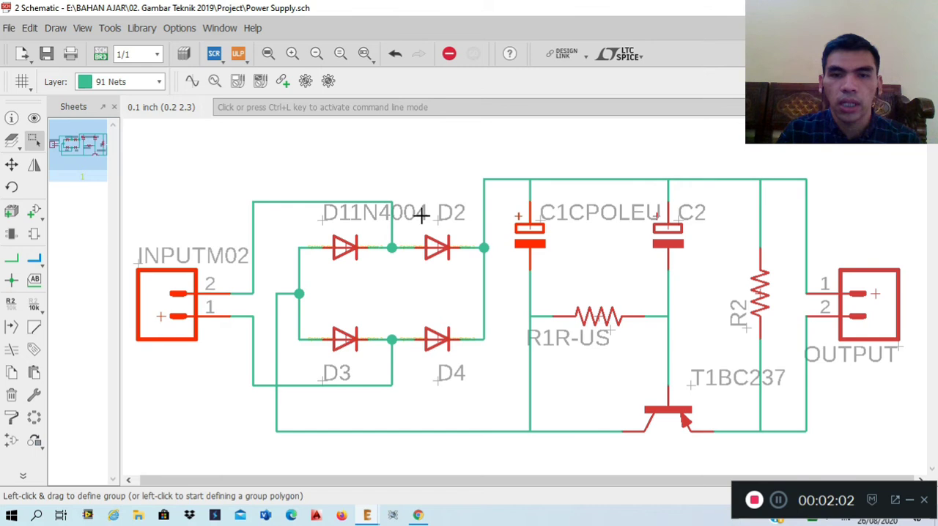
Search the part library for 1n4004, examine the 1N4004 in the diode library, and leave without placing it.
left_click(34, 211)
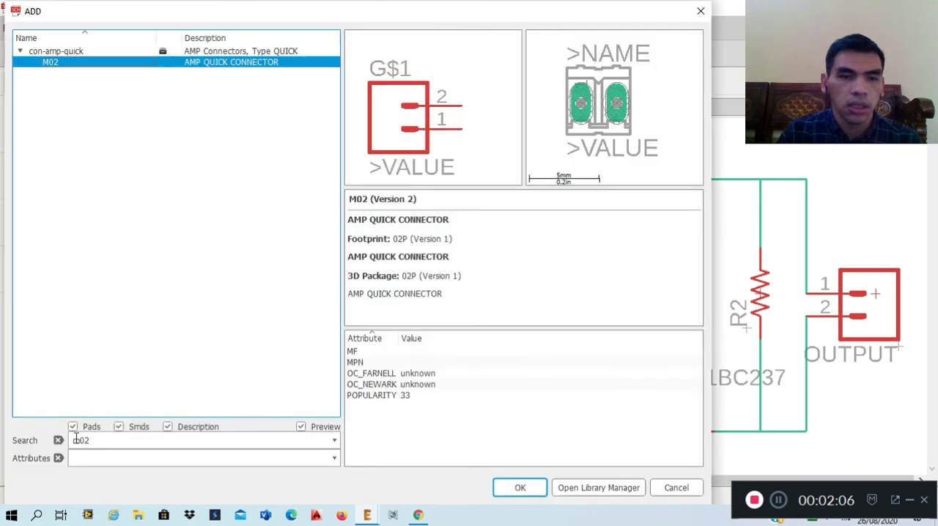
key("ctrl+a")
type("1n")
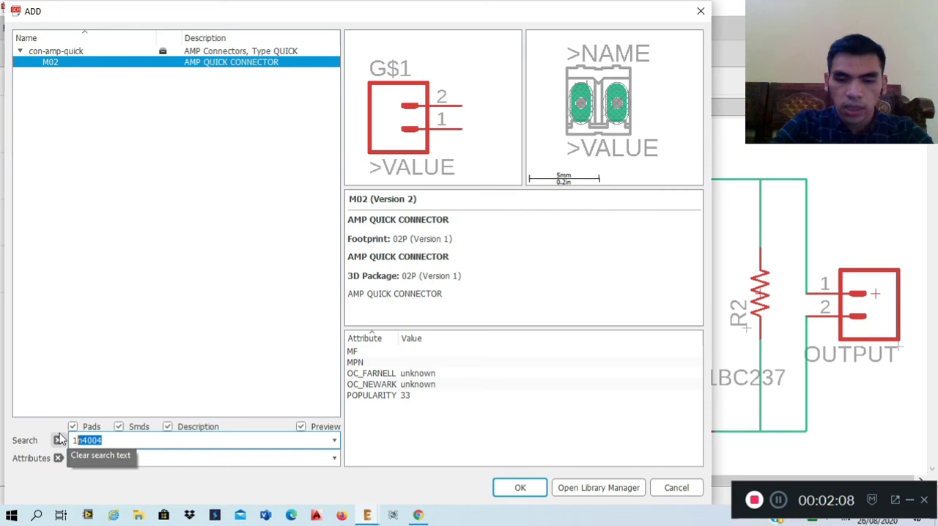
type("4004")
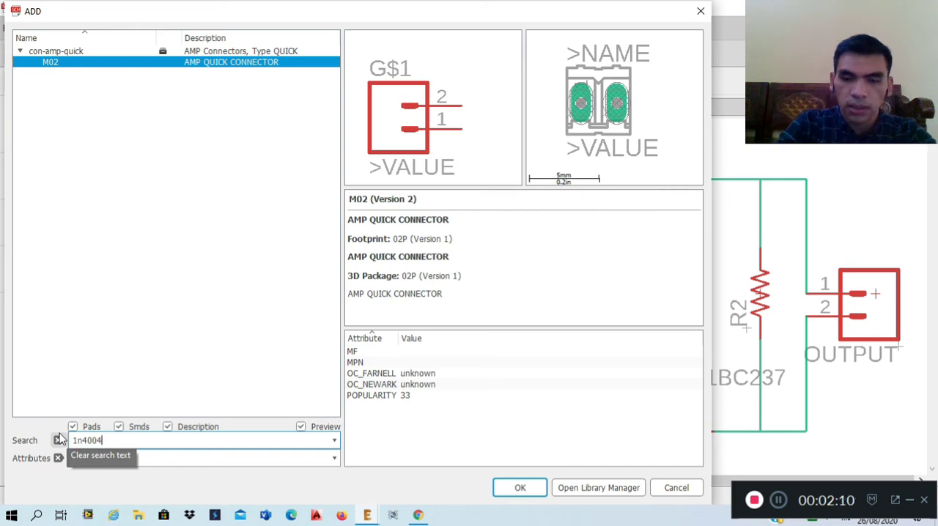
key("Return")
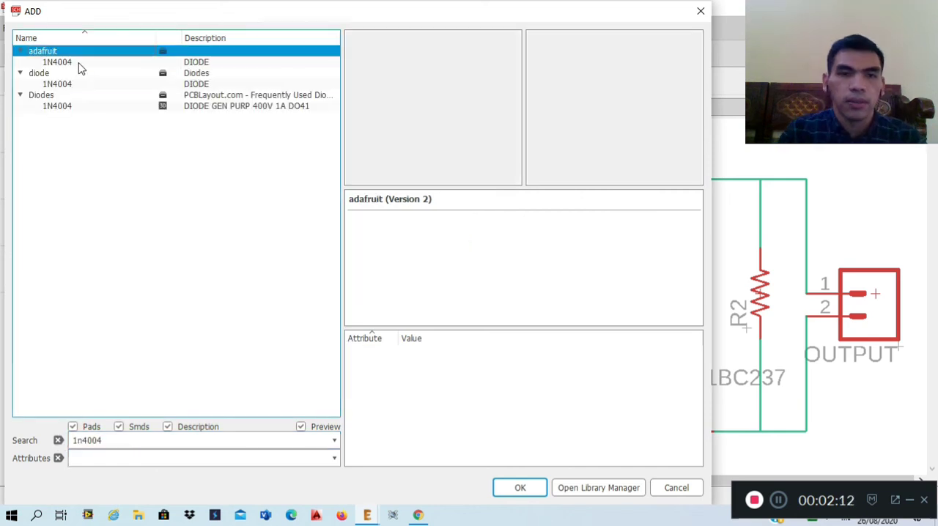
left_click(56, 84)
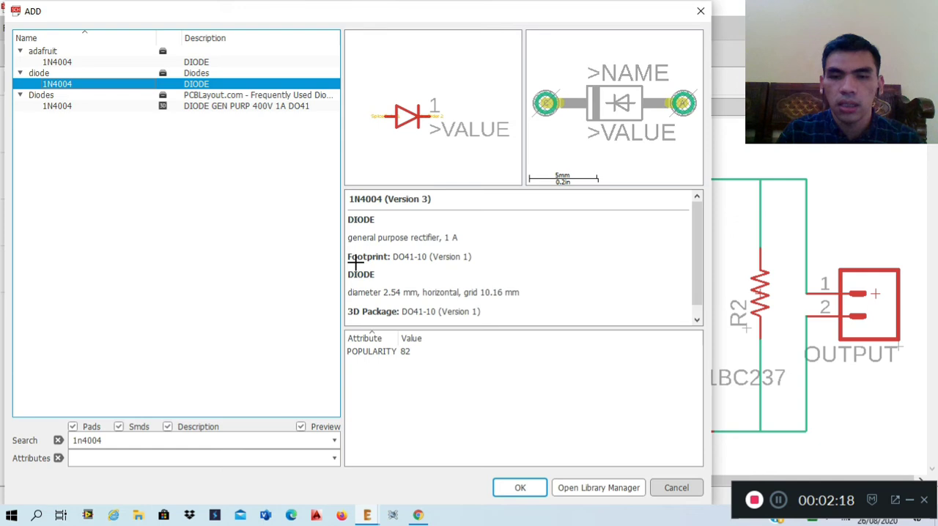
key("Escape")
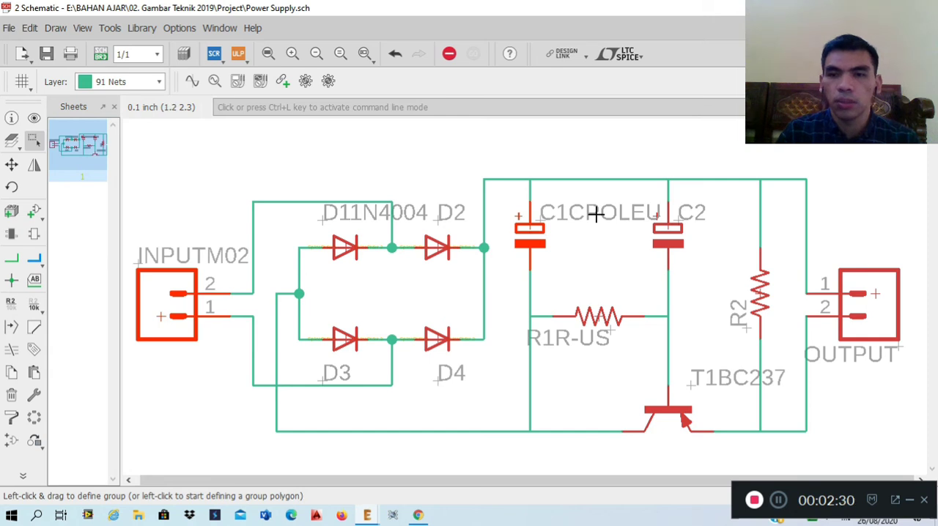
Search the part library for capacitor and find the polarized capacitors in the resistor library.
left_click(37, 213)
double_click(91, 440)
type("cap")
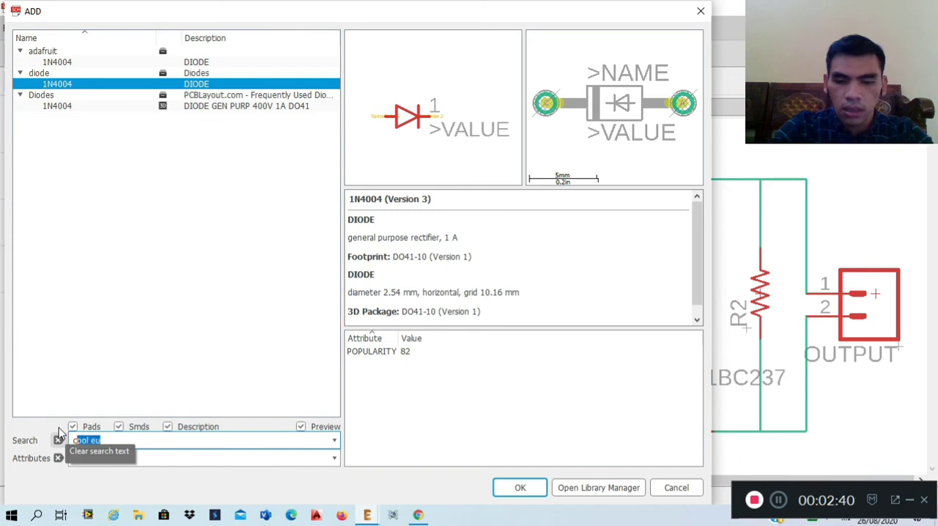
type("acitor")
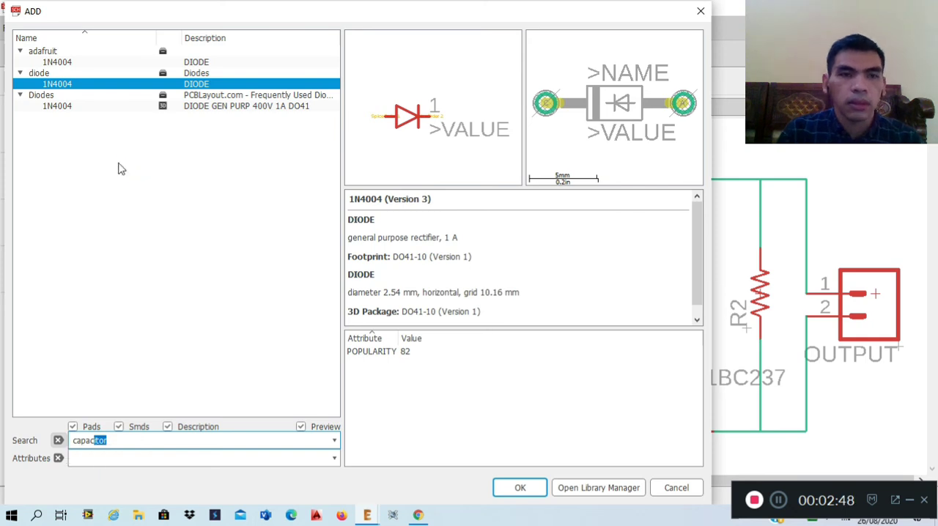
key("Return")
scroll(66, 255, "down", 3)
scroll(67, 256, "down", 2)
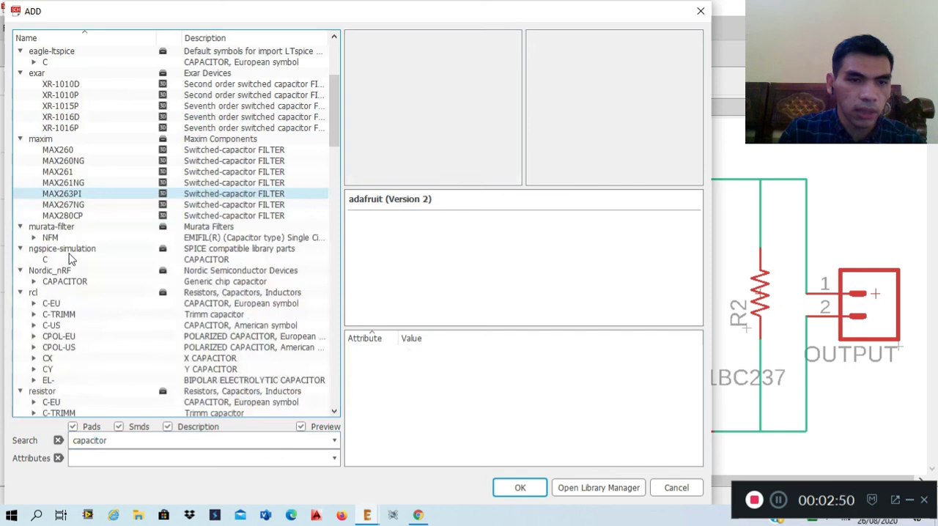
scroll(70, 258, "down", 5)
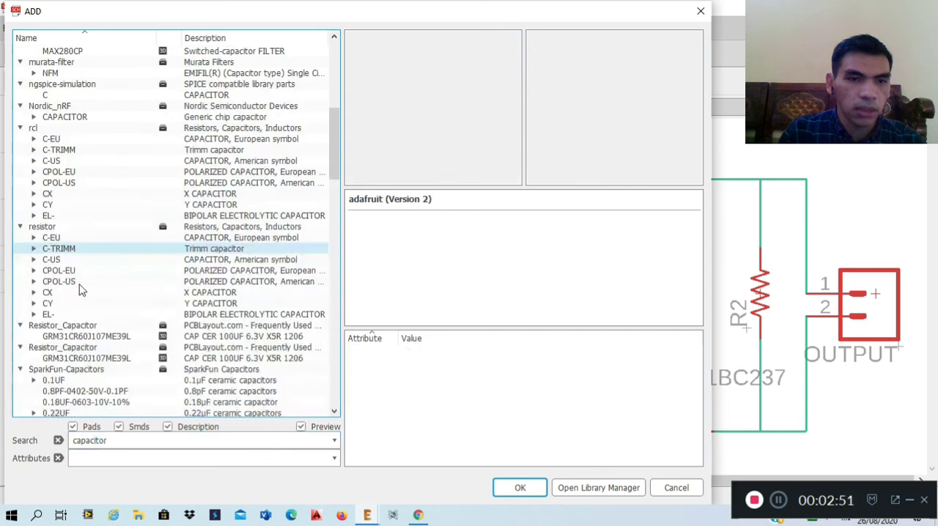
Compare the CPOL-EU footprint variants in the resistor library, choose CPOL-EUE2,5-6E, and leave without placing it.
left_click(33, 271)
scroll(97, 215, "down", 3)
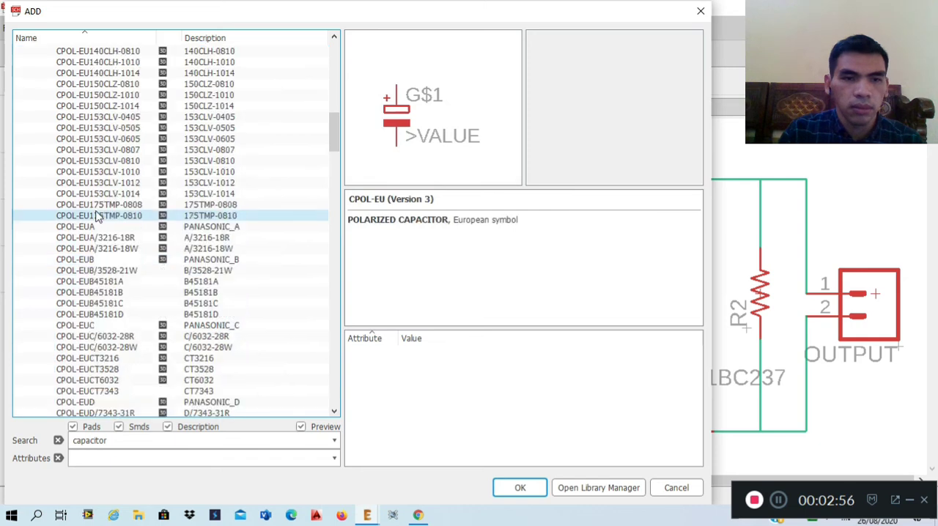
left_click(95, 215)
left_click(96, 337)
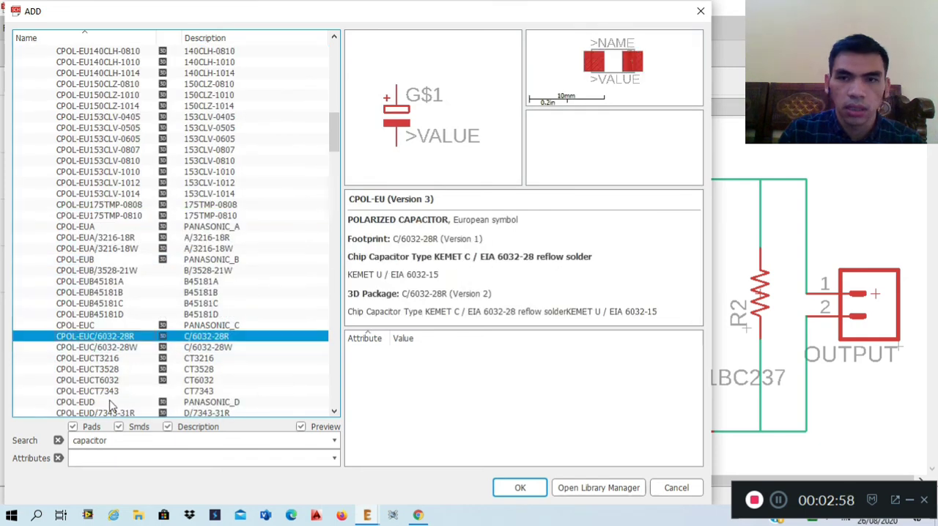
left_click(110, 402)
scroll(109, 318, "down", 5)
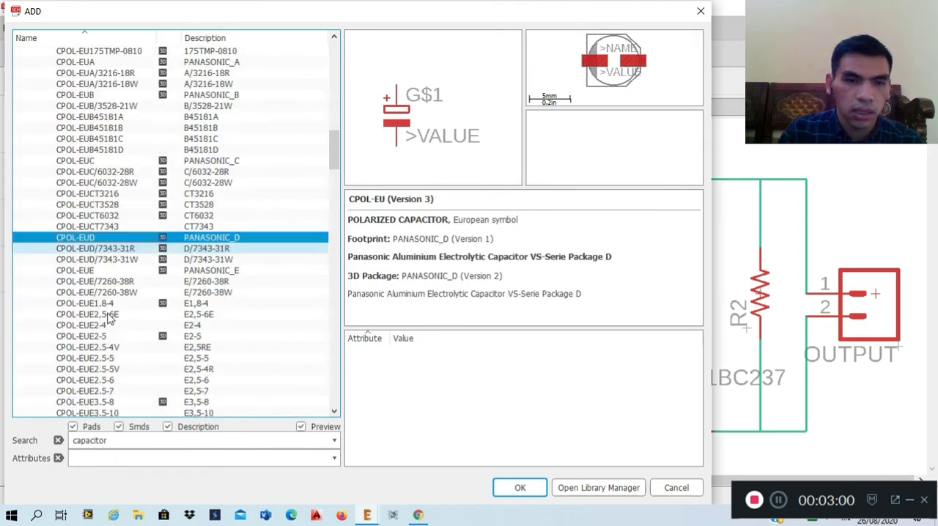
left_click(109, 315)
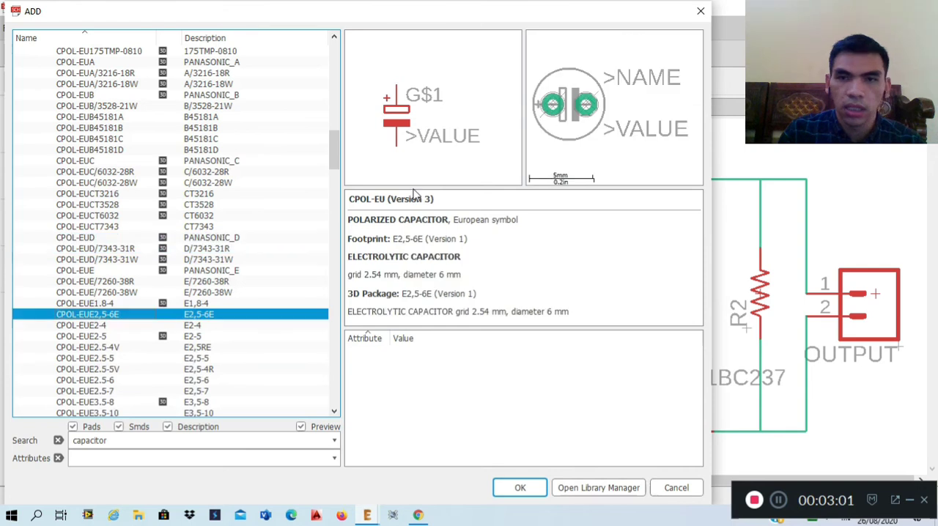
left_click(520, 487)
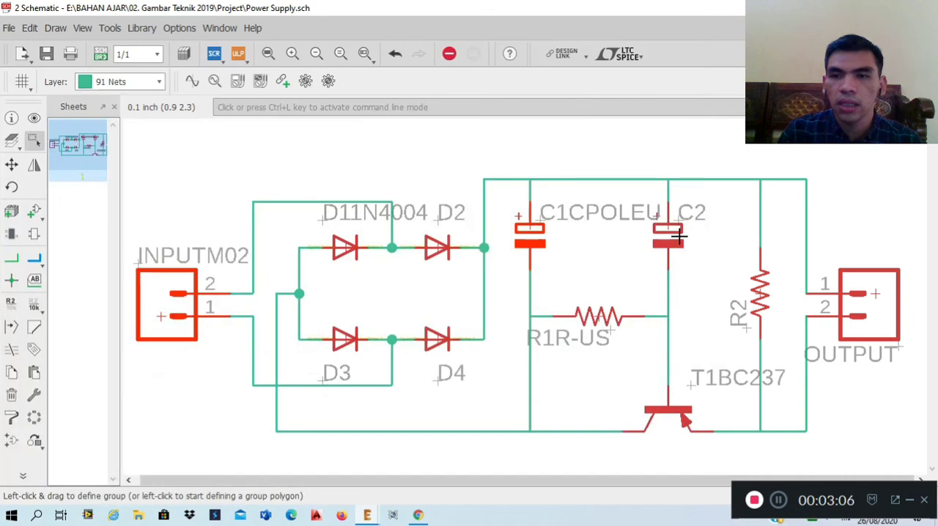
left_click(680, 235)
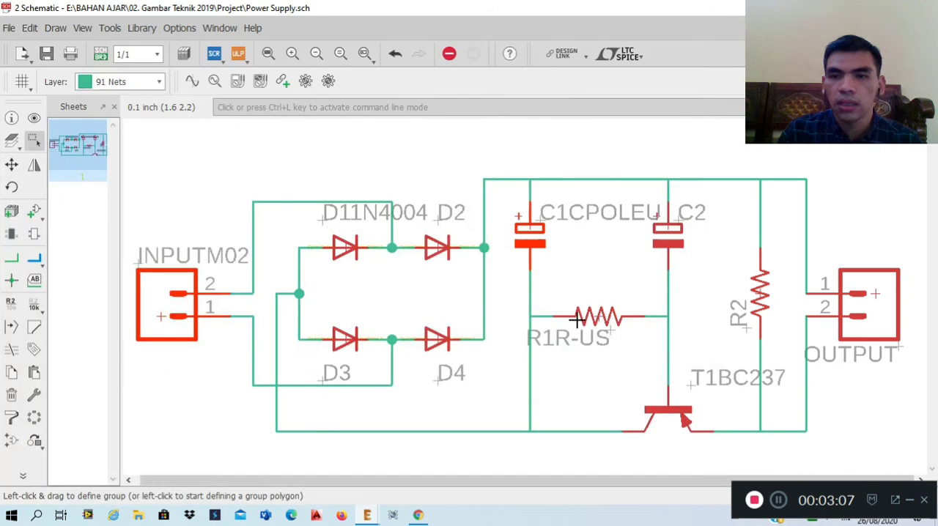
Search the part library for resistor, examine R-US_0414/15 in the resistor library, and leave without placing it.
left_click(34, 210)
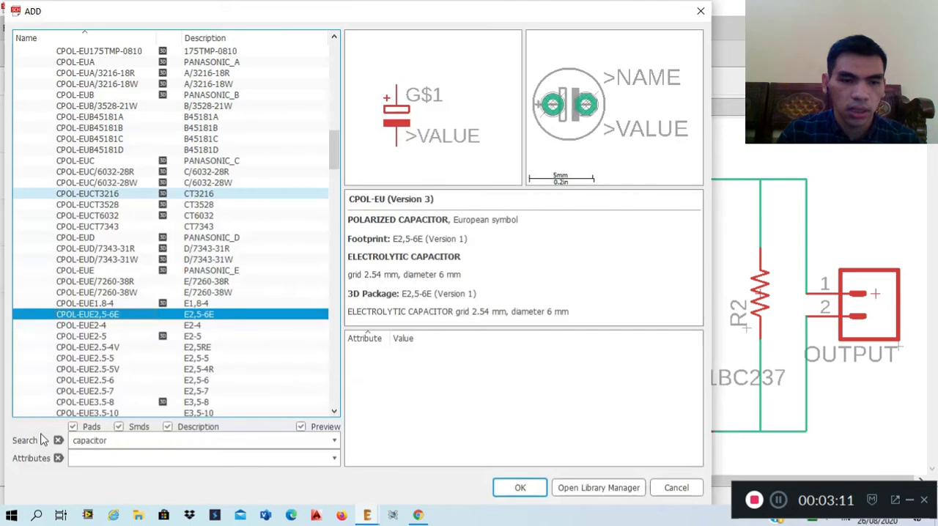
double_click(88, 441)
type("resistor")
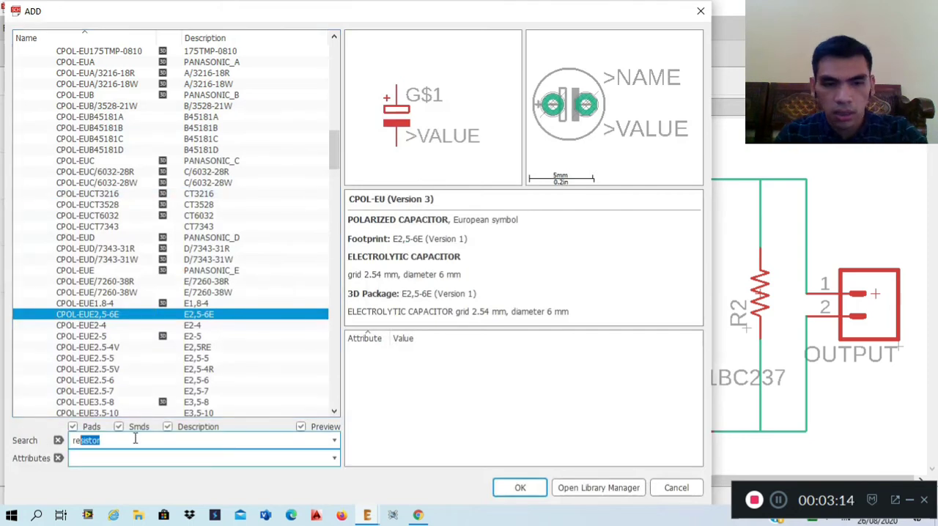
key("Return")
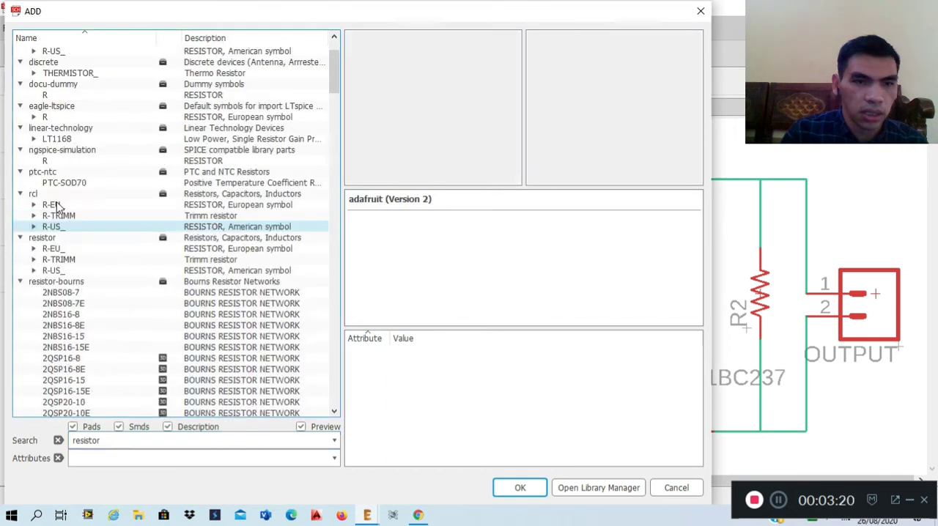
scroll(57, 206, "down", 2)
double_click(57, 205)
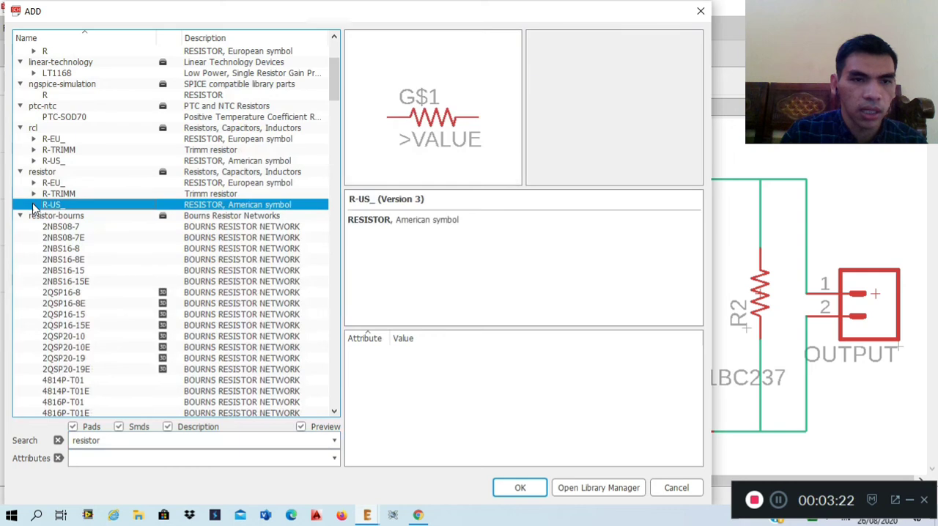
left_click(86, 238)
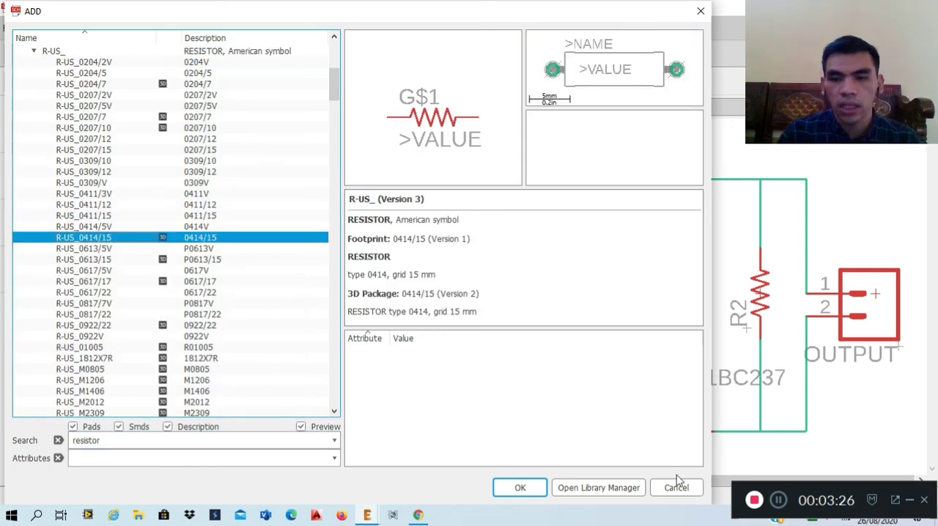
key("Return")
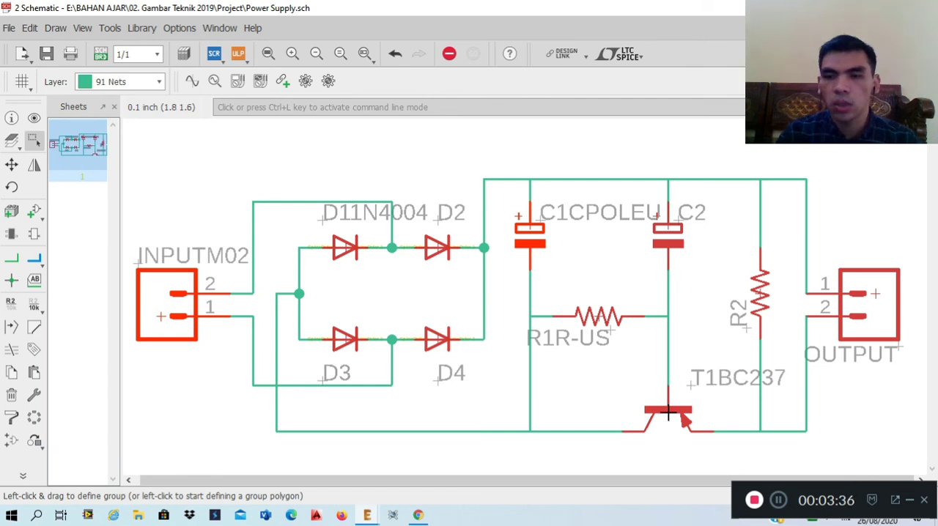
Search the part library for bc237, examine the BC237 NPN transistor in the transistor library, and leave without placing it.
left_click(35, 212)
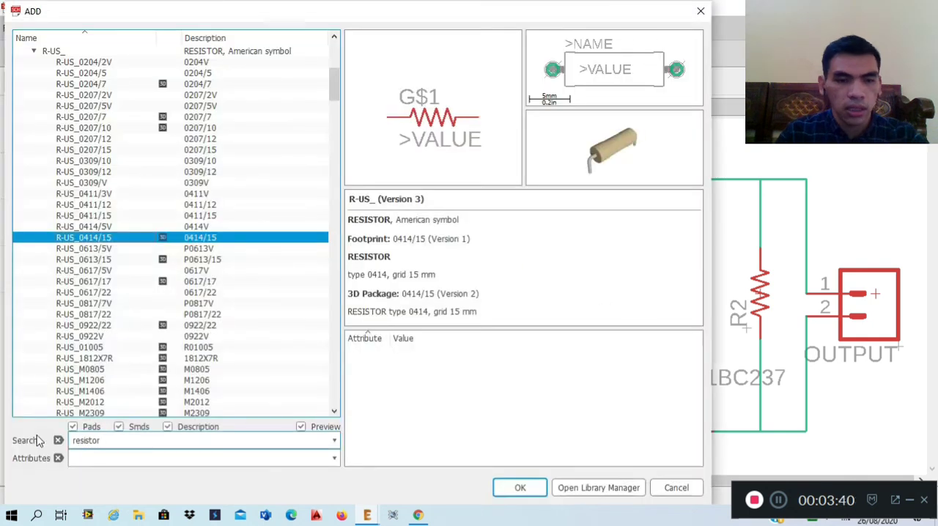
key("ctrl+a")
type("bc")
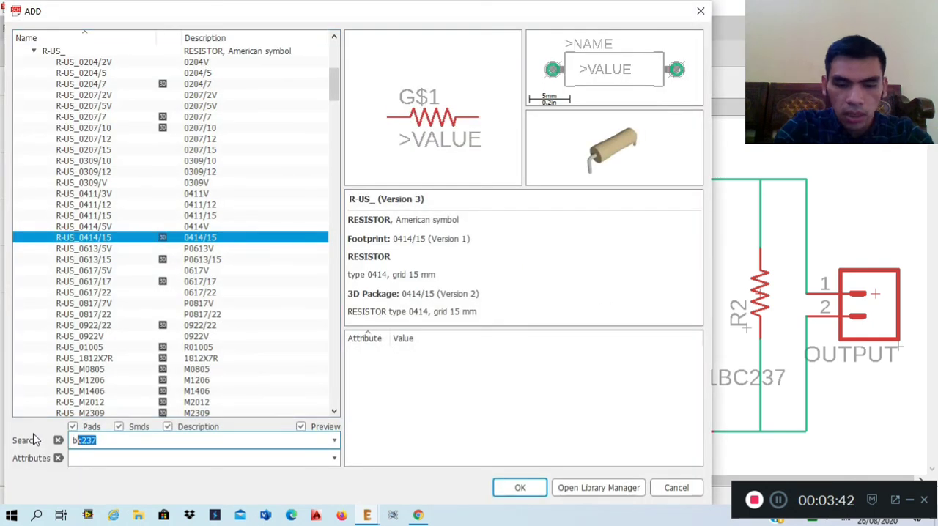
type("237")
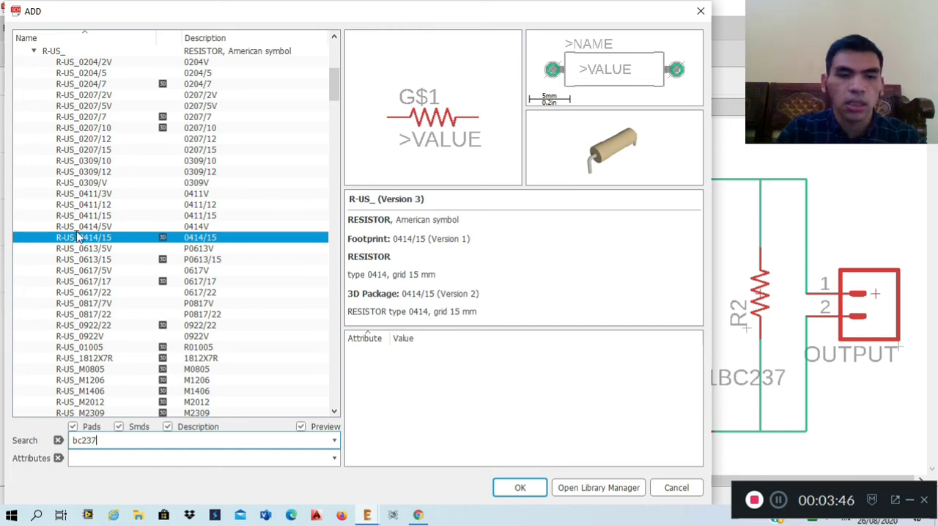
key("Return")
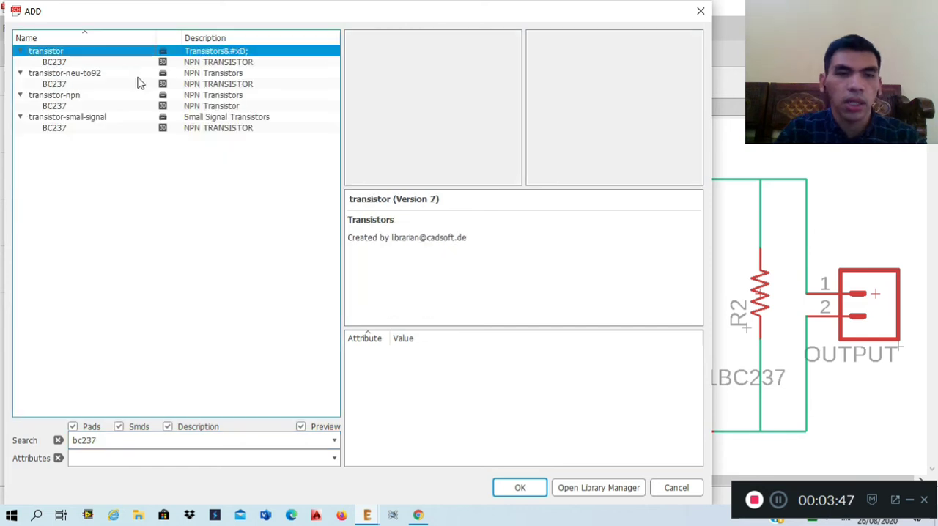
left_click(218, 63)
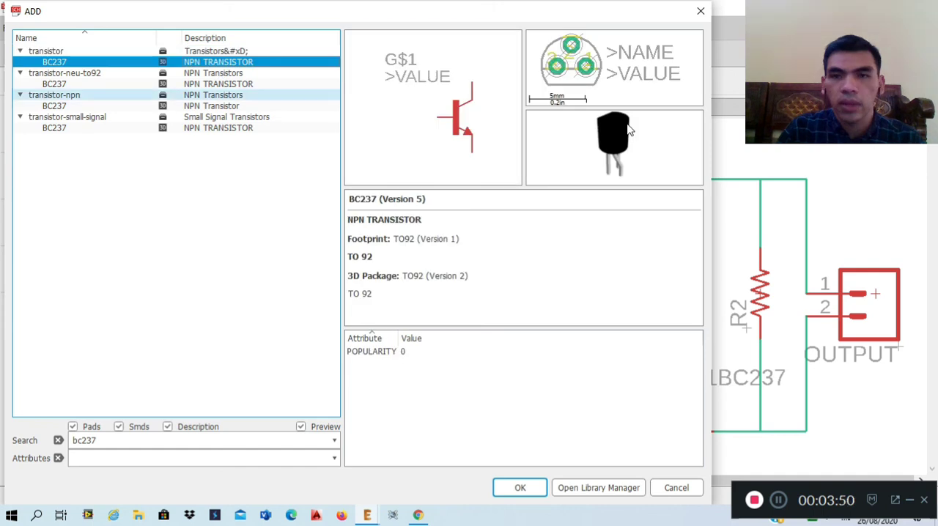
left_click(677, 493)
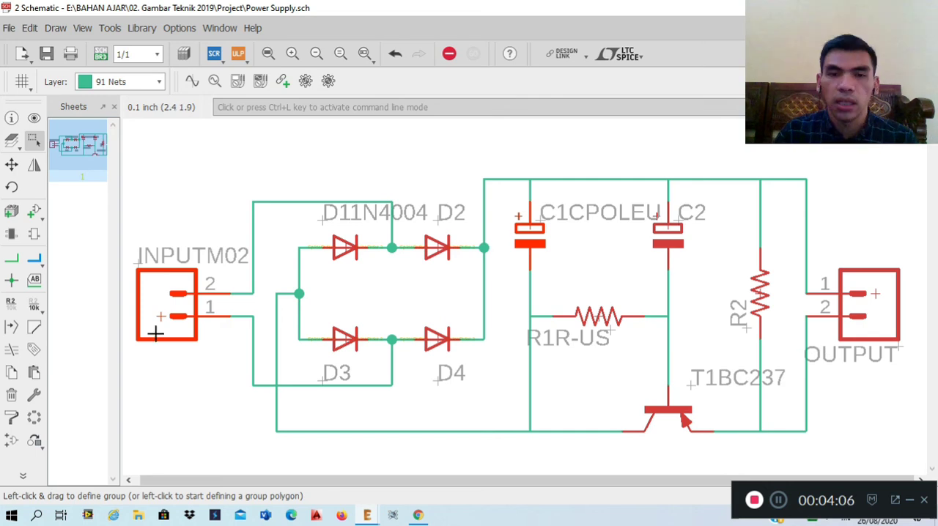
left_click(37, 263)
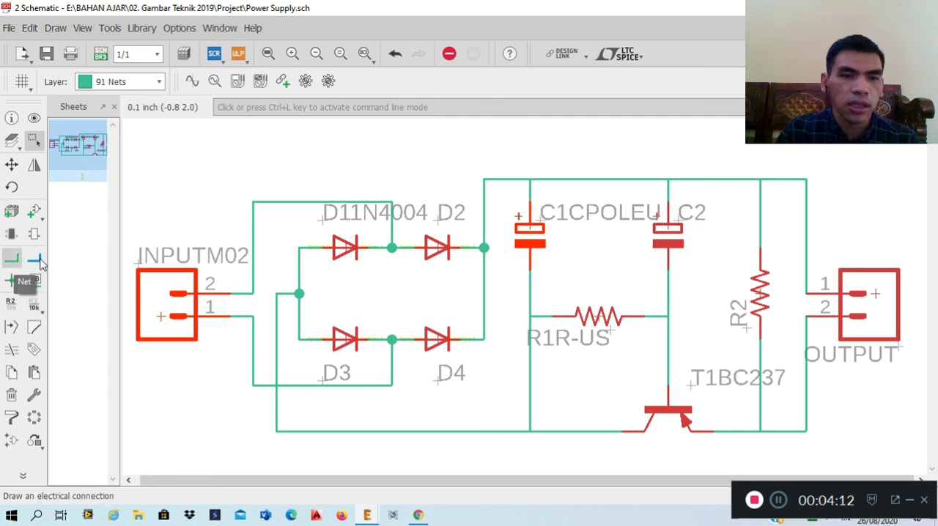
left_click(34, 260)
left_click(11, 259)
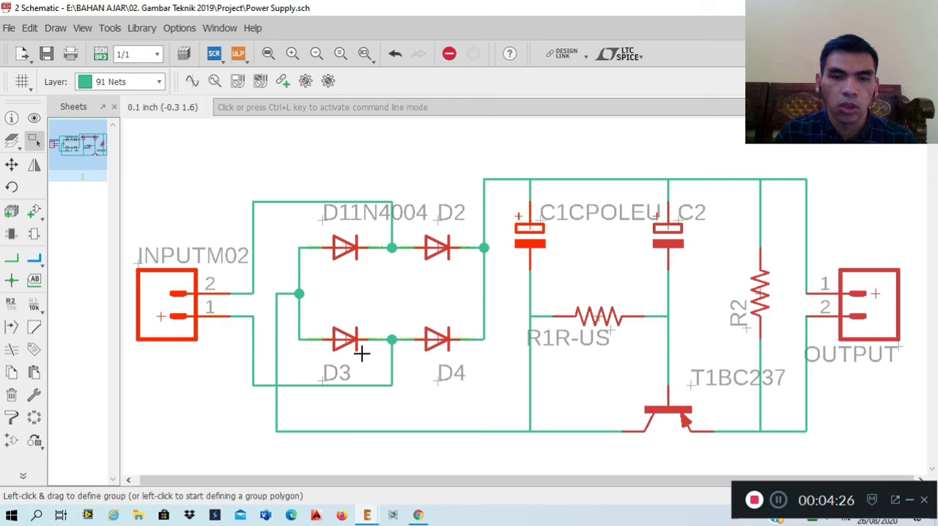
left_click(37, 260)
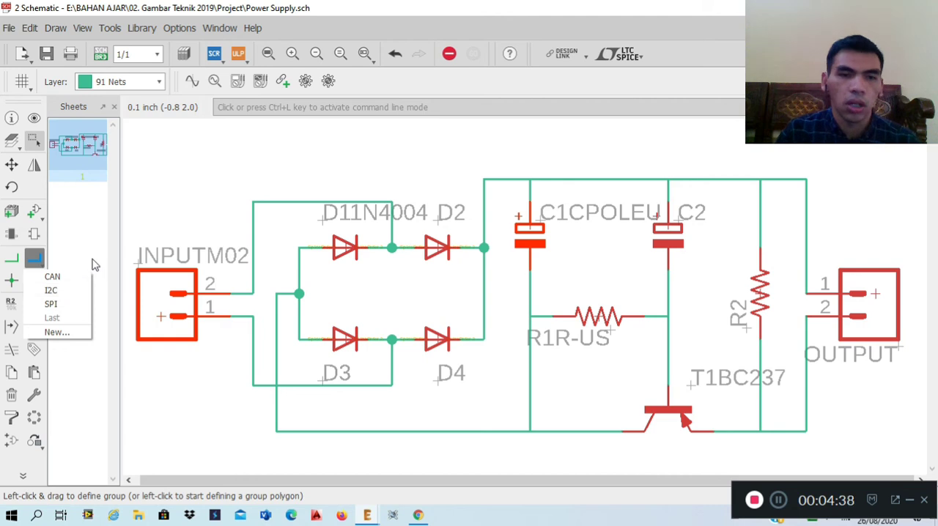
left_click(119, 235)
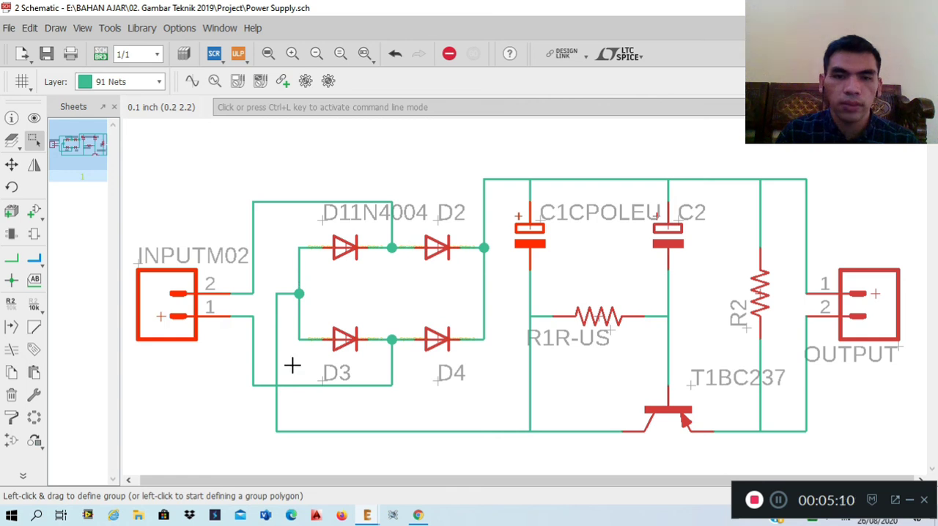
Switch from the power supply schematic to its board layout.
left_click(101, 55)
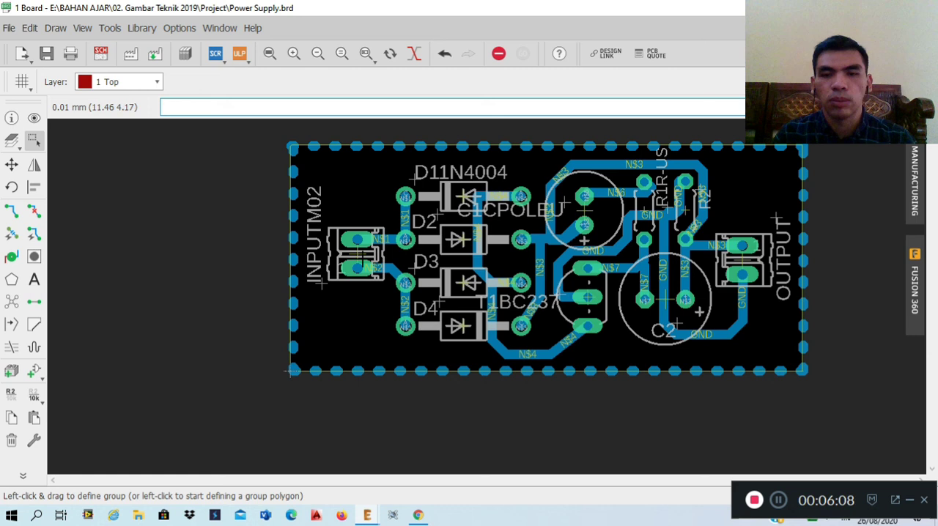
left_click(13, 211)
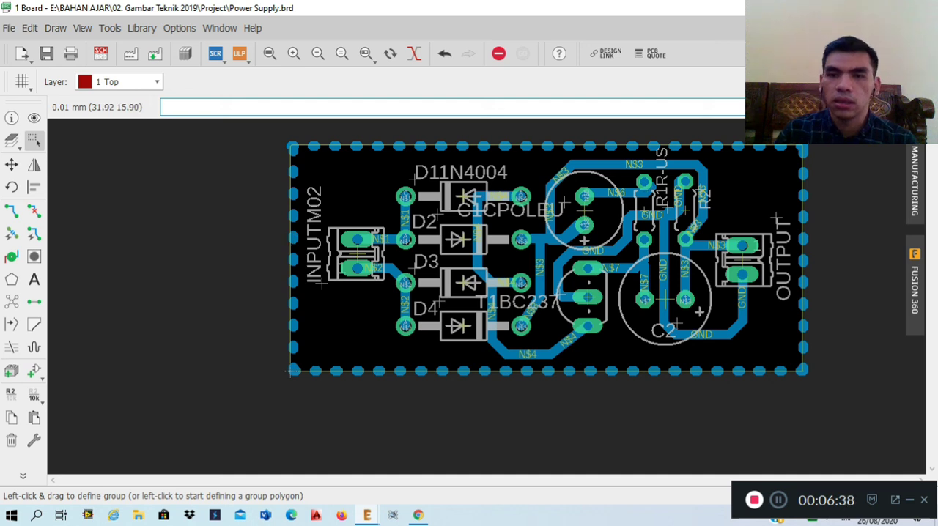
Run the electrical rule check from the board layout, review the reported warnings, and clear the whole list.
left_click(30, 473)
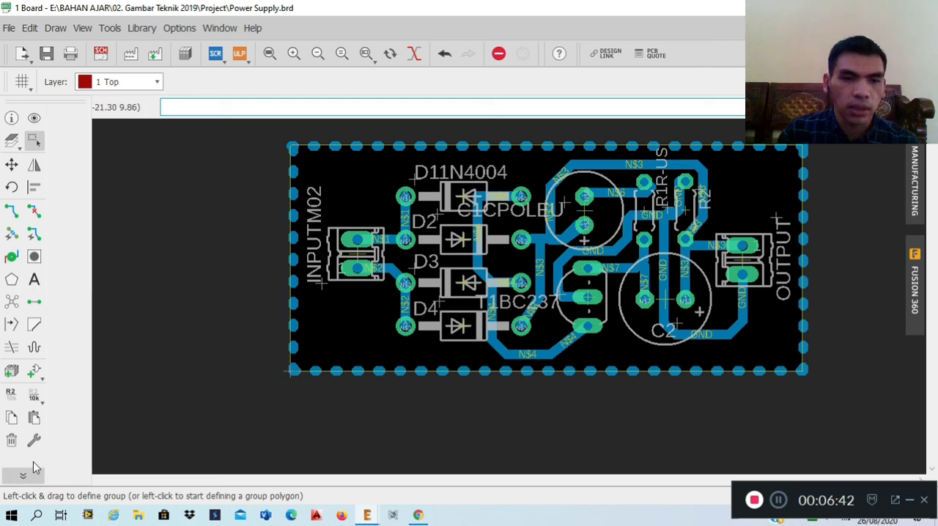
left_click(22, 477)
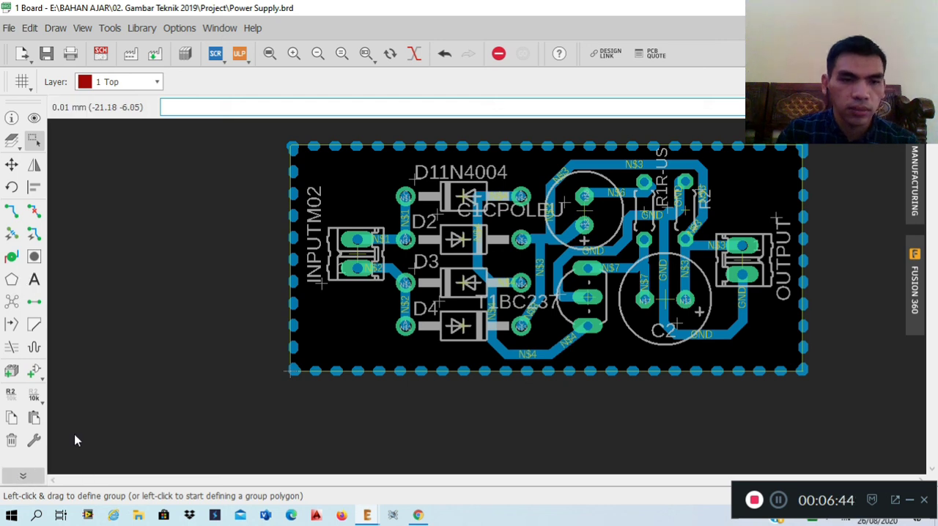
left_click(22, 478)
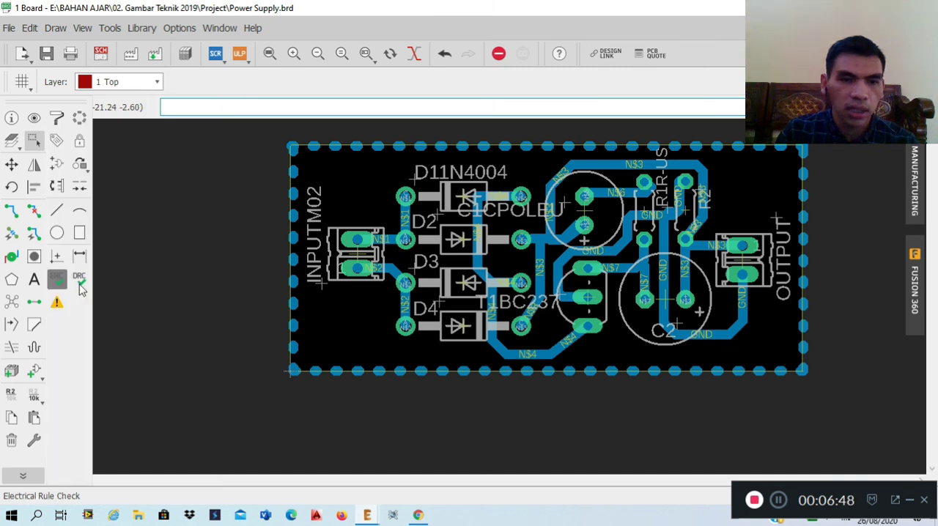
left_click(80, 287)
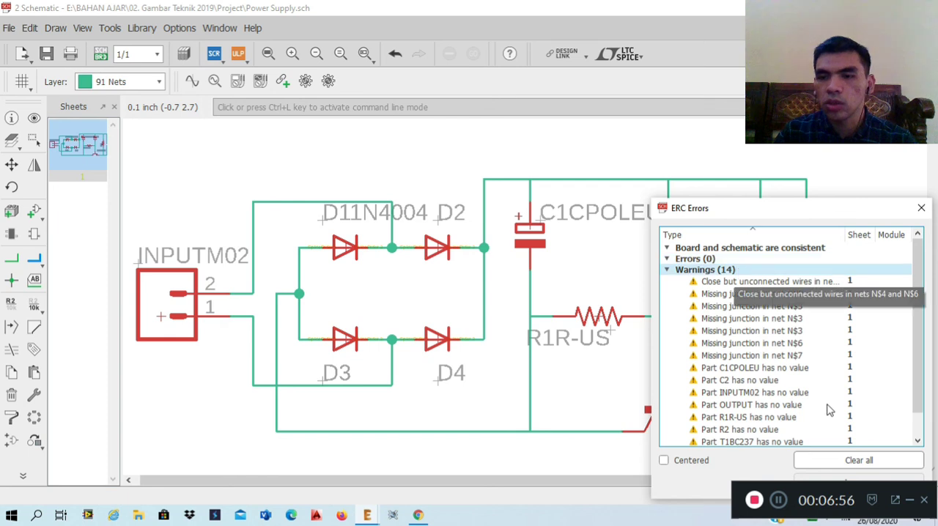
left_click(858, 460)
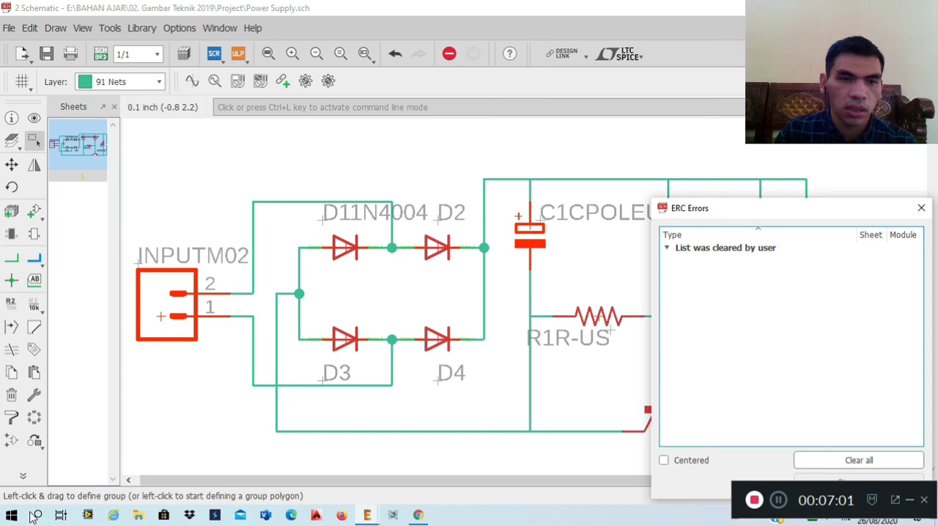
Rerun the electrical rule check from the schematic, examine its errors and warnings, and clear the results again.
left_click(22, 476)
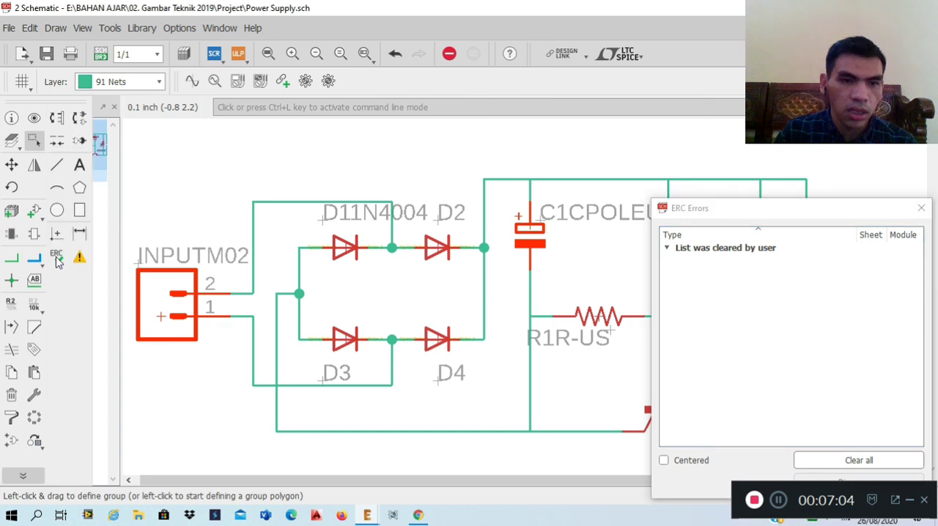
left_click(57, 257)
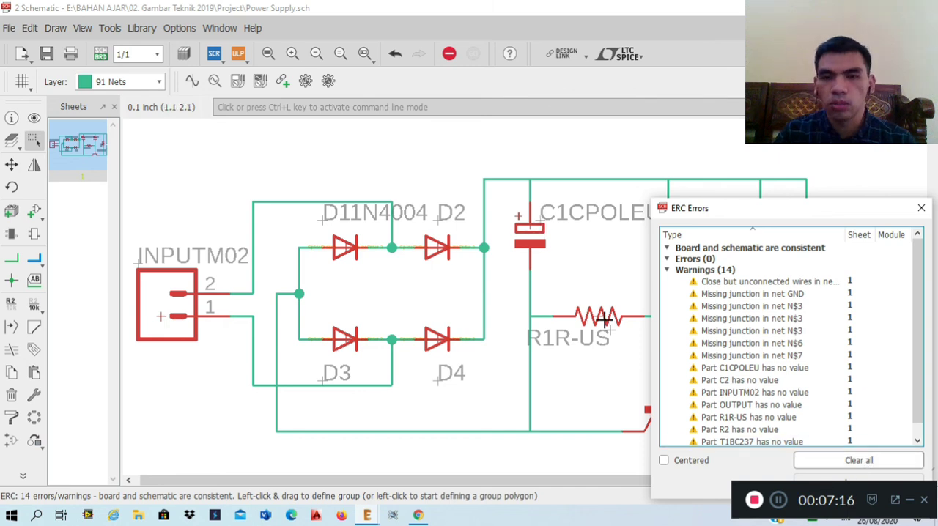
left_click(858, 459)
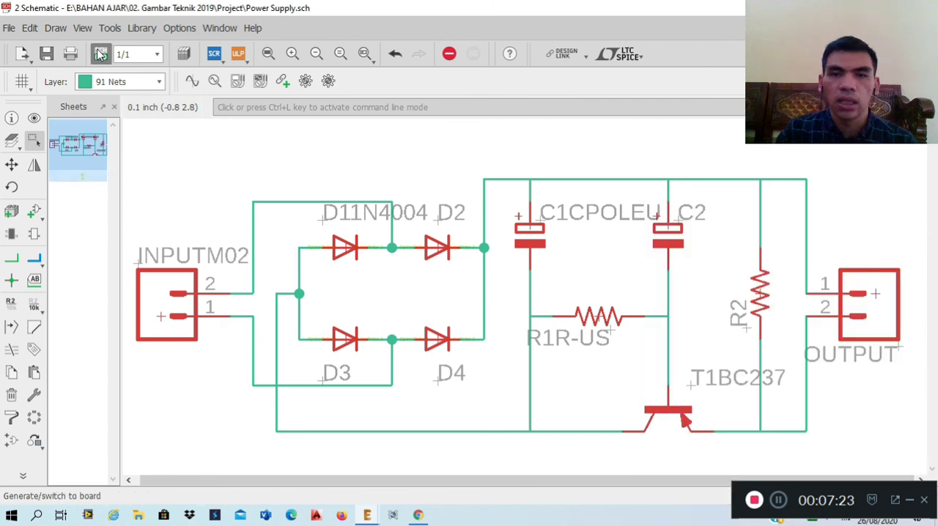
Return to the power supply board layout and activate the Group tool.
left_click(101, 54)
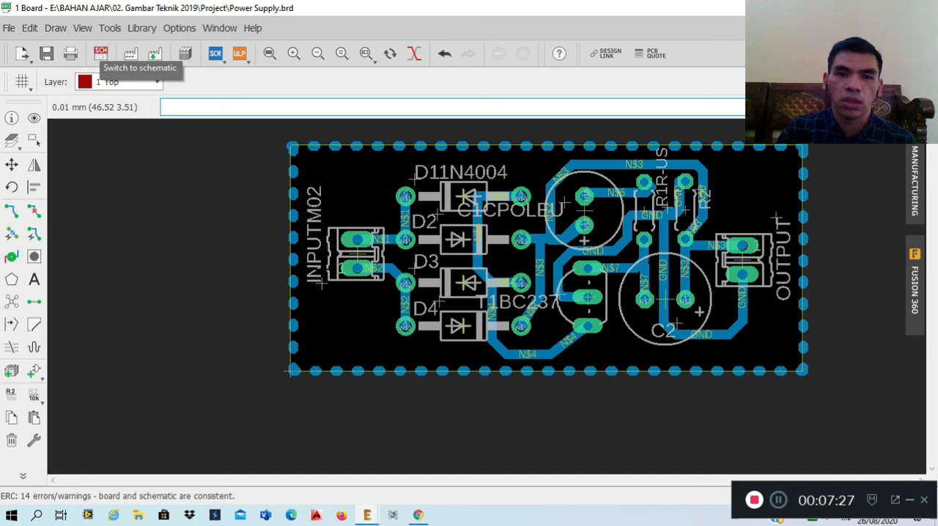
left_click(35, 140)
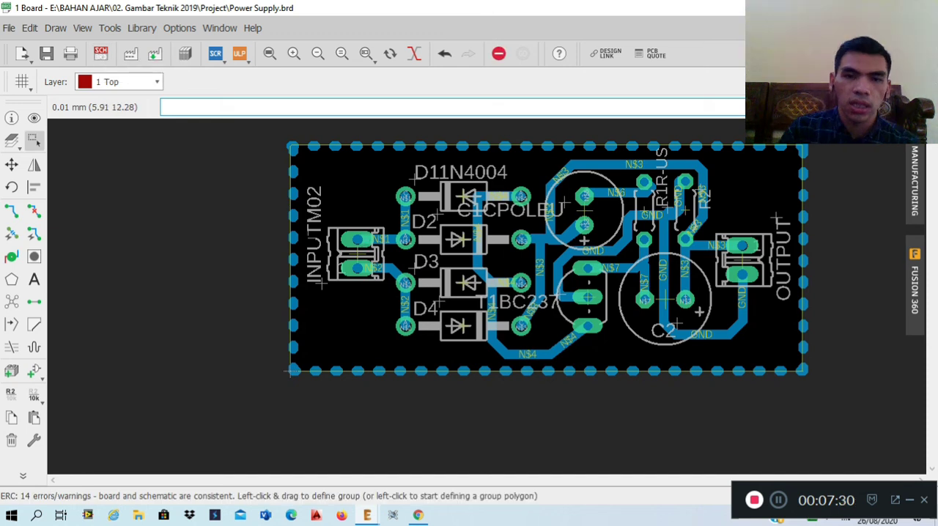